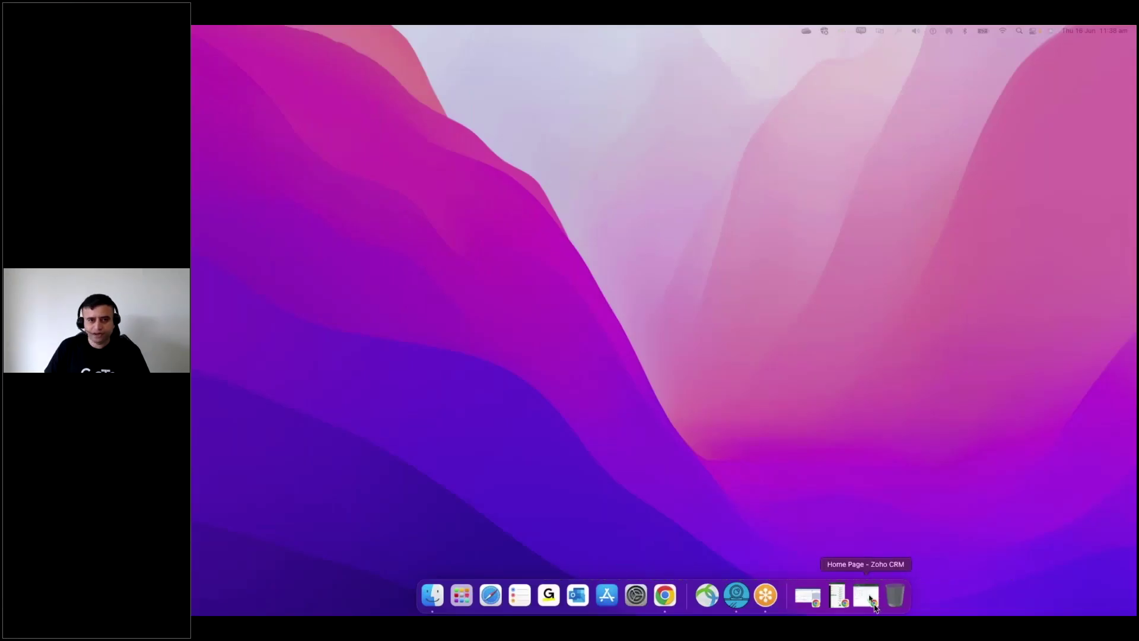
Restore the minimized 'Home Page – Zoho CRM' Chrome window from the Dock
left_click(861, 598)
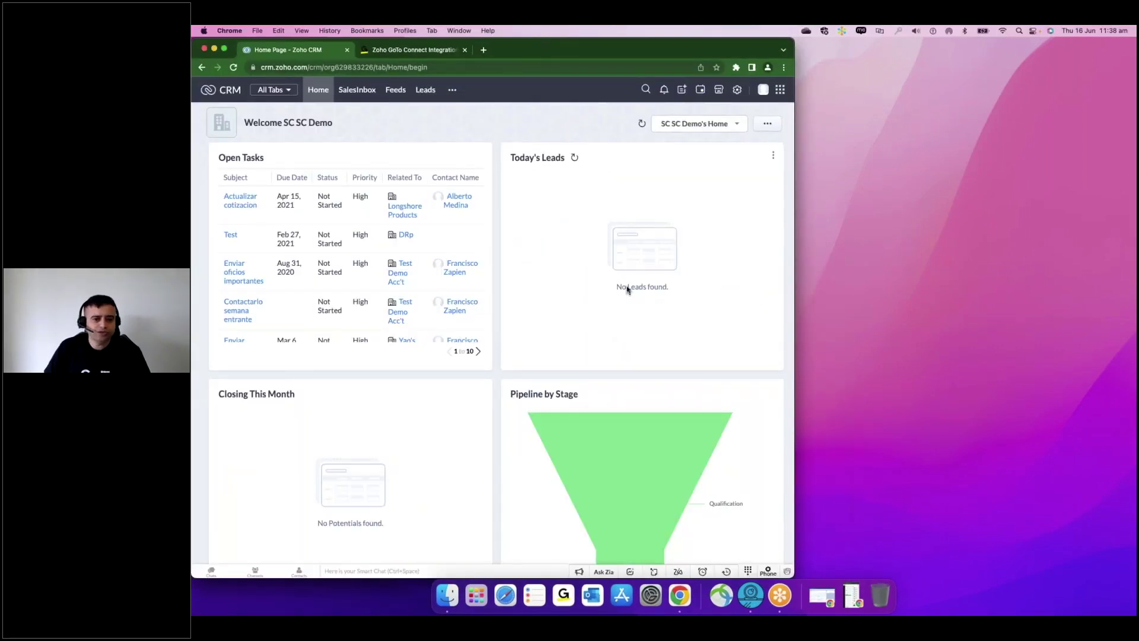
Restore the GoTo softphone window showing Agent 1's calls, then bring Zoho CRM to the front
left_click(853, 599)
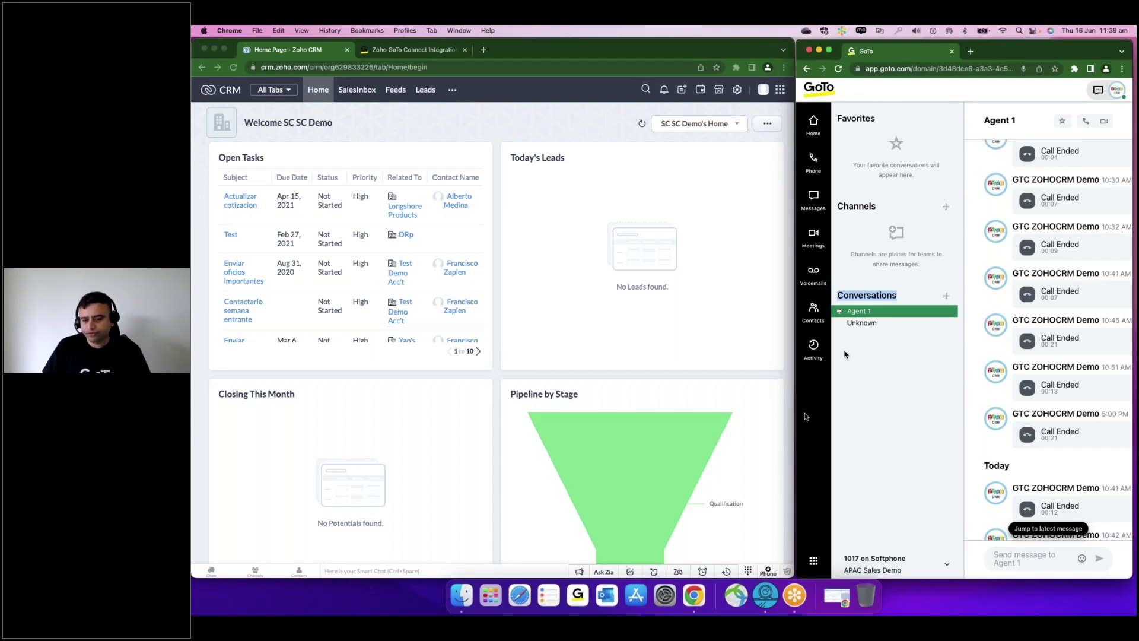
left_click(748, 574)
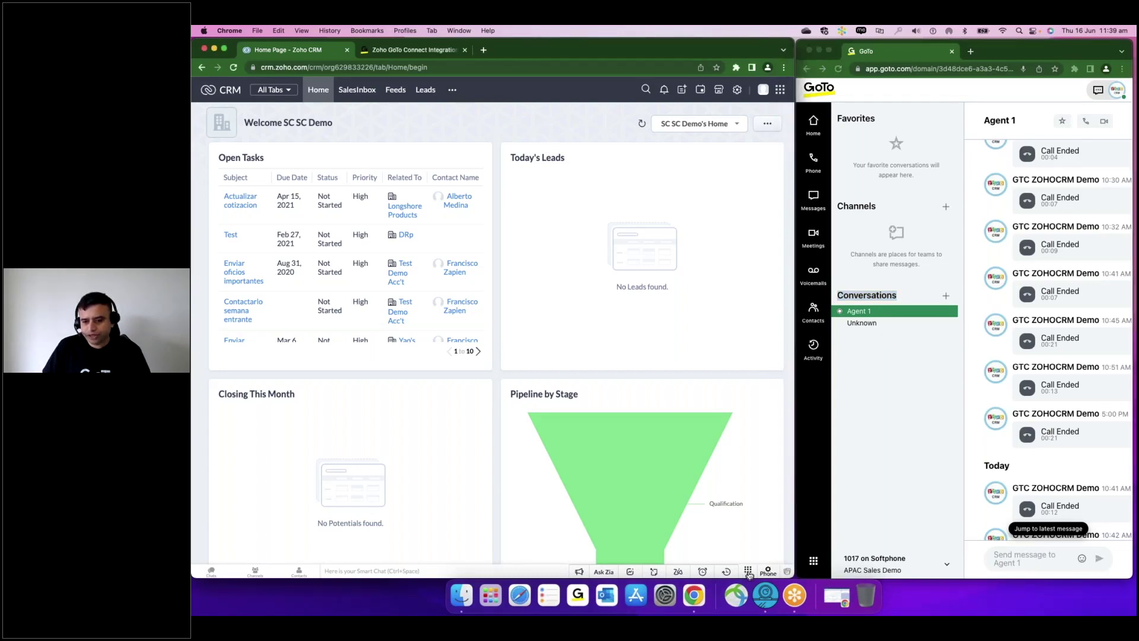
Open the CRM dial pad, then close it to reveal the ringing Agent 1 caller's details
left_click(748, 572)
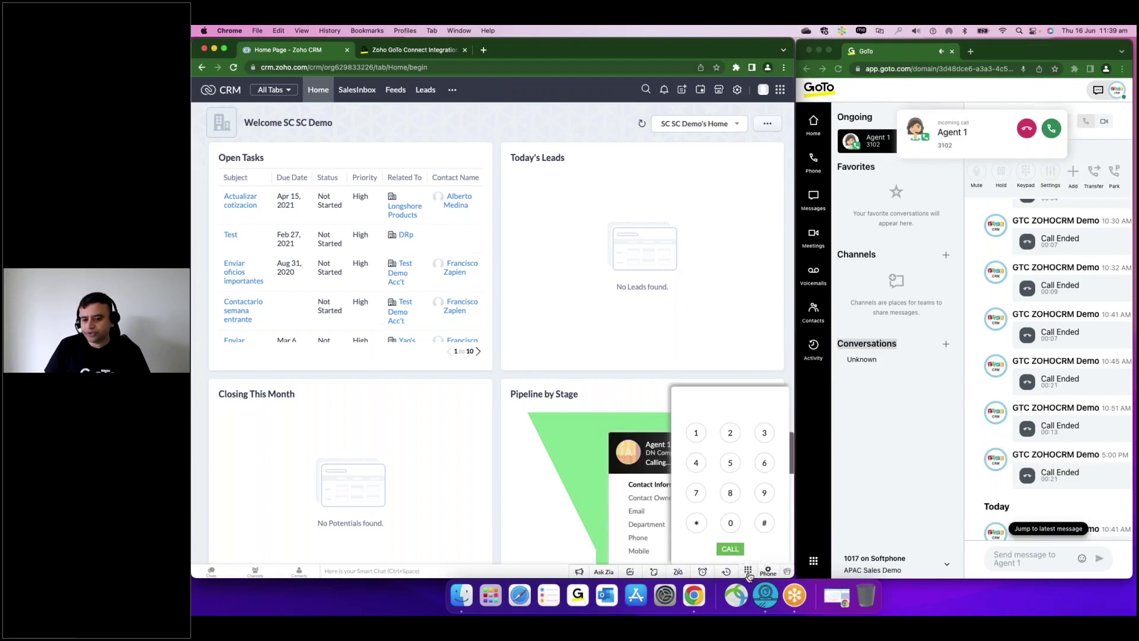
left_click(768, 570)
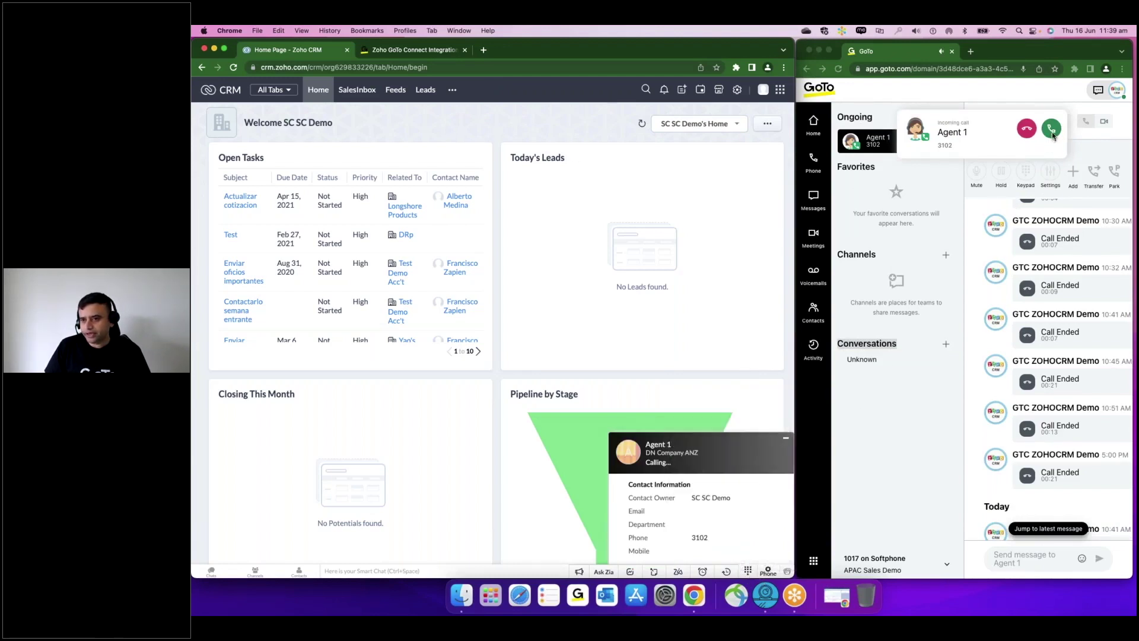
Answer Agent 1's incoming call in GoTo, then dismiss Zoho's Call Disposition form afterwards
left_click(1052, 132)
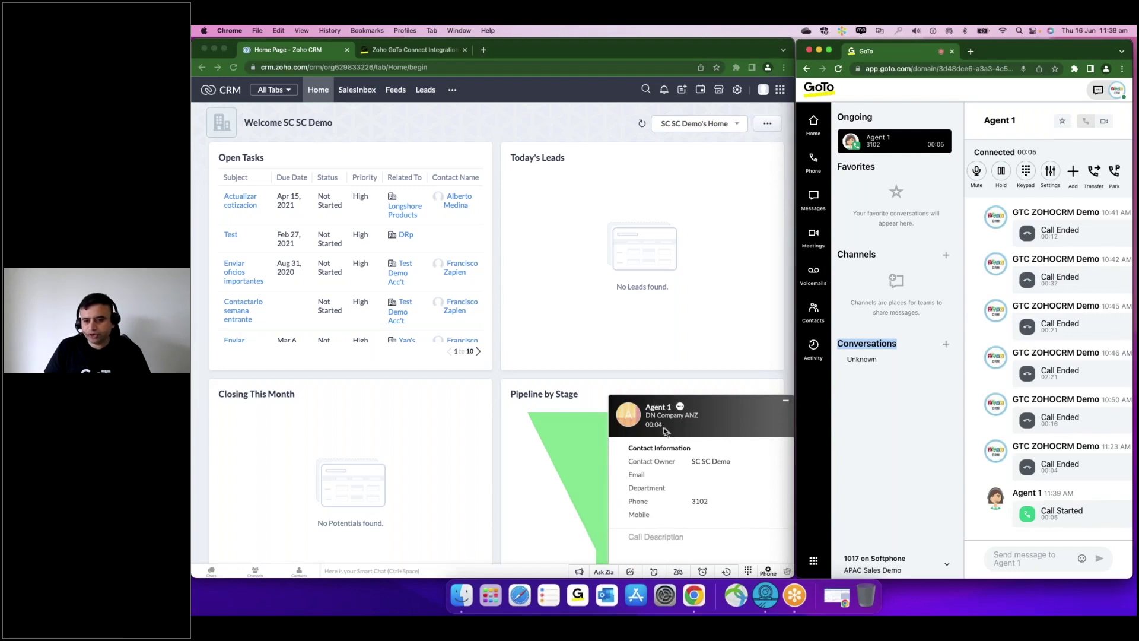
left_click(694, 55)
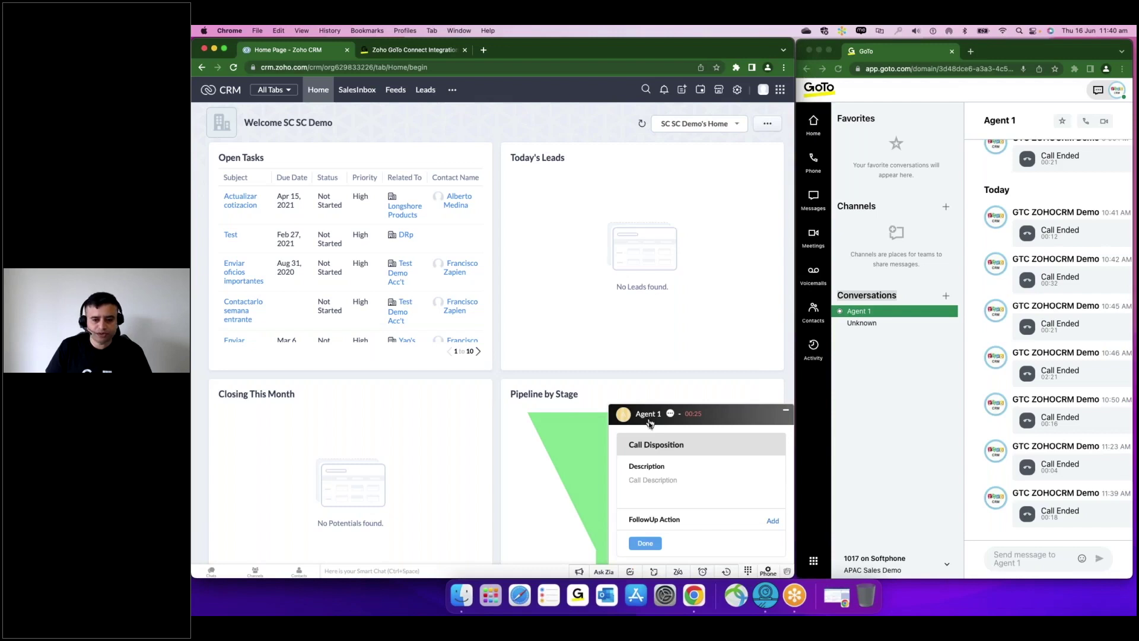
left_click(647, 545)
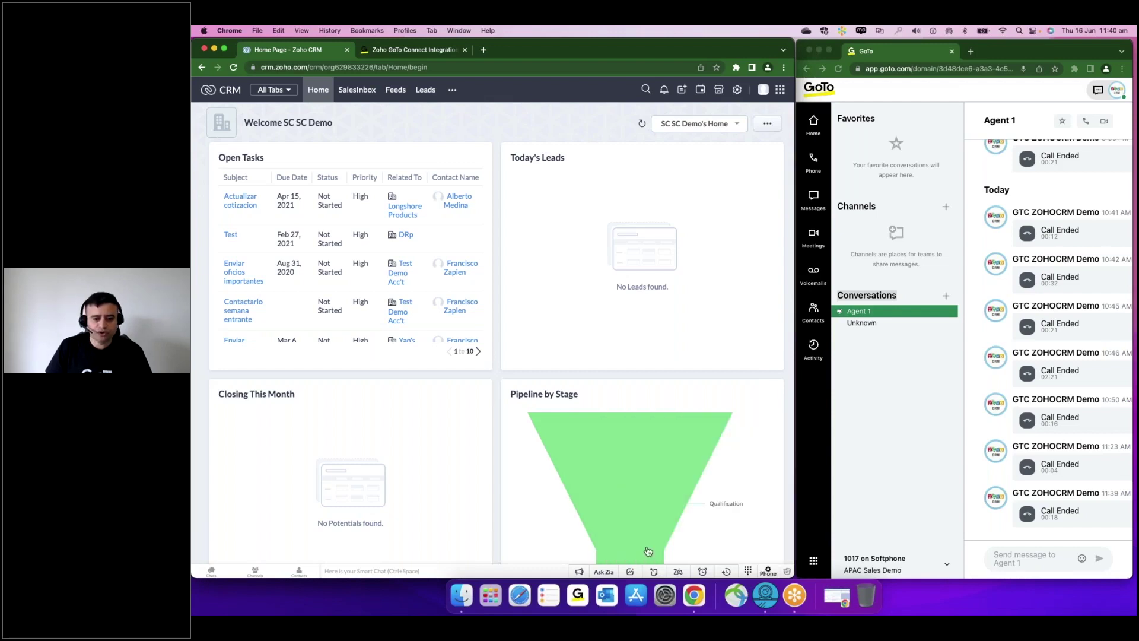
Open the DN Company ANZ record from the Accounts module and scroll through its Overview
left_click(452, 91)
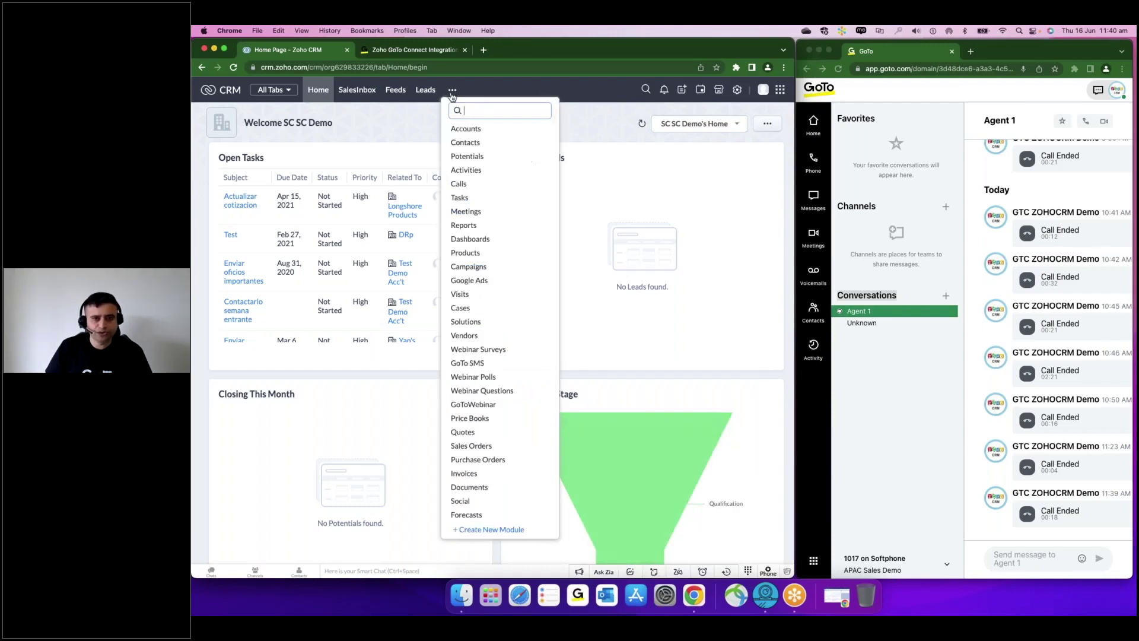
left_click(461, 129)
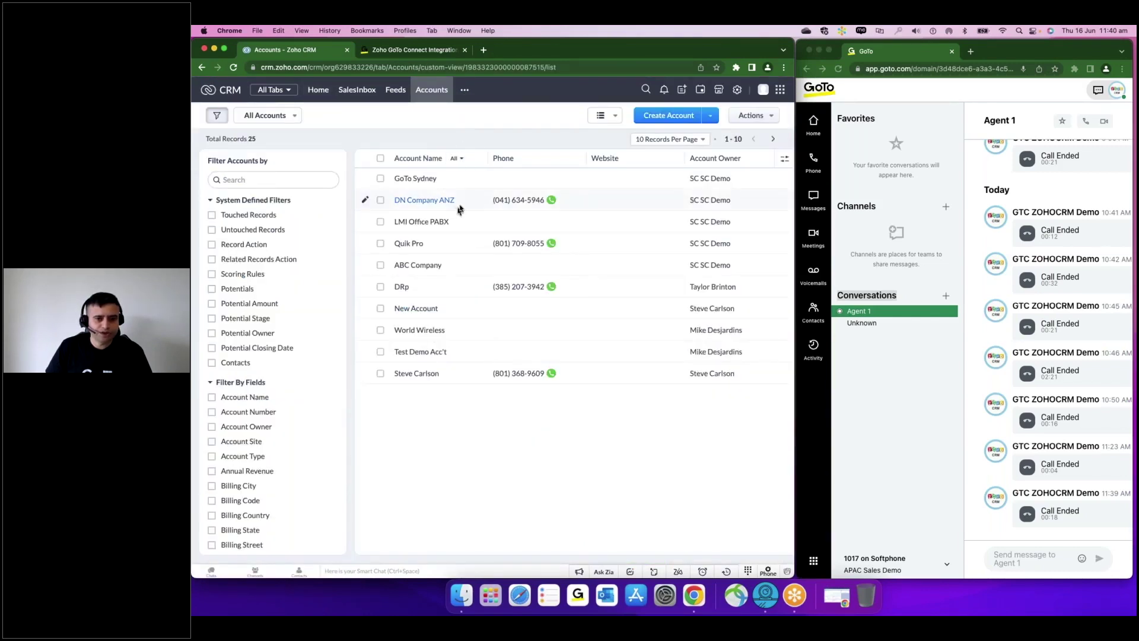
left_click(436, 203)
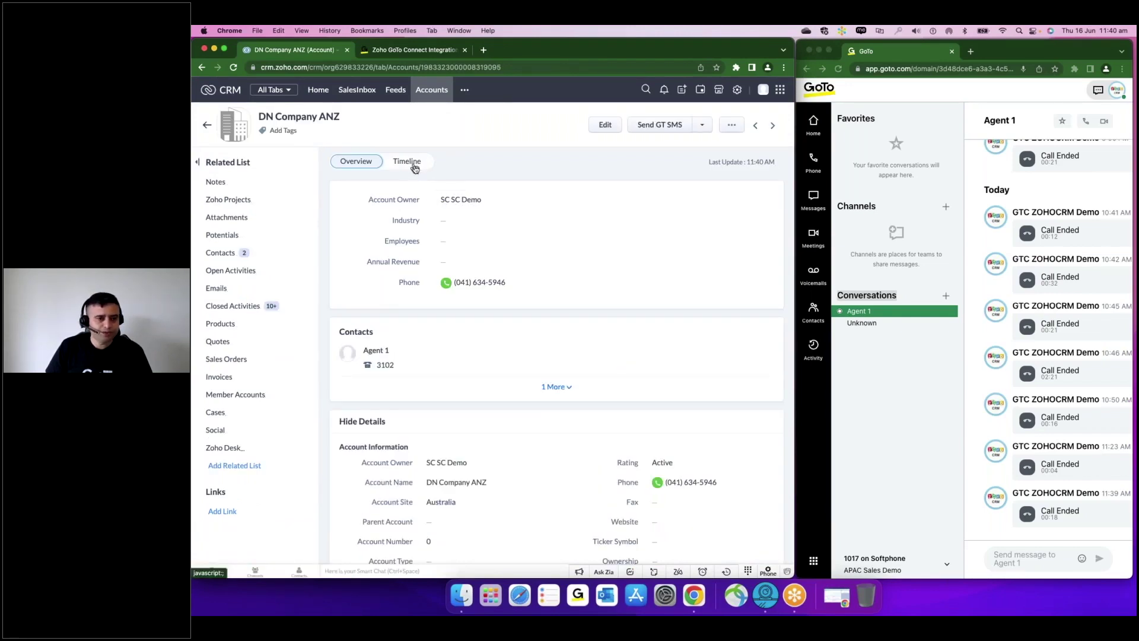
scroll(425, 326, "down", 1)
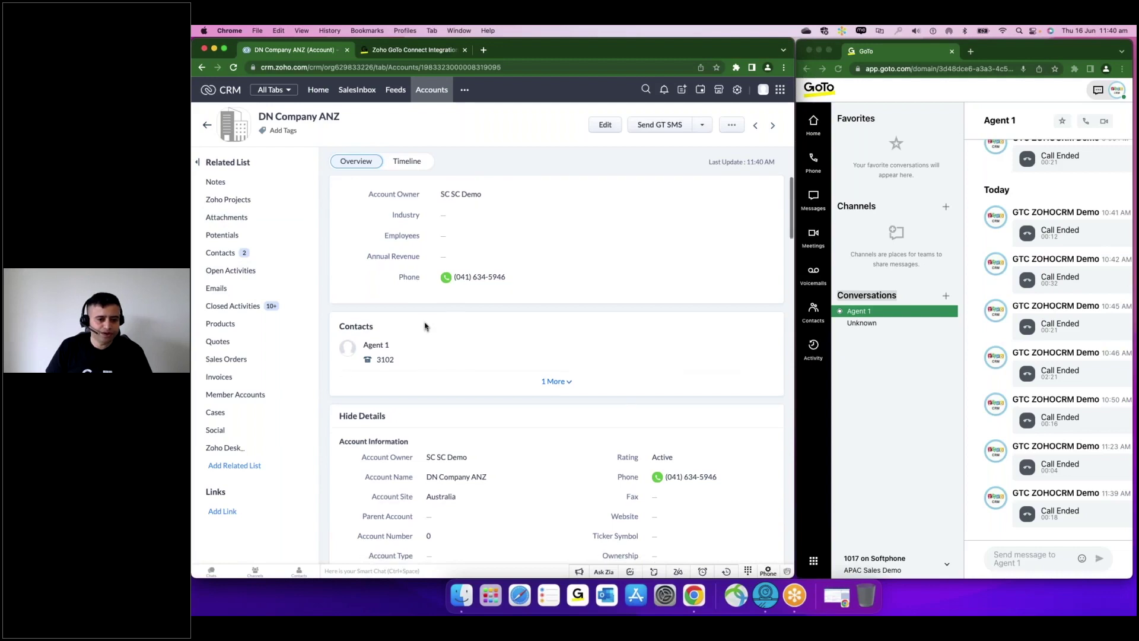
scroll(425, 326, "down", 5)
scroll(425, 326, "down", 8)
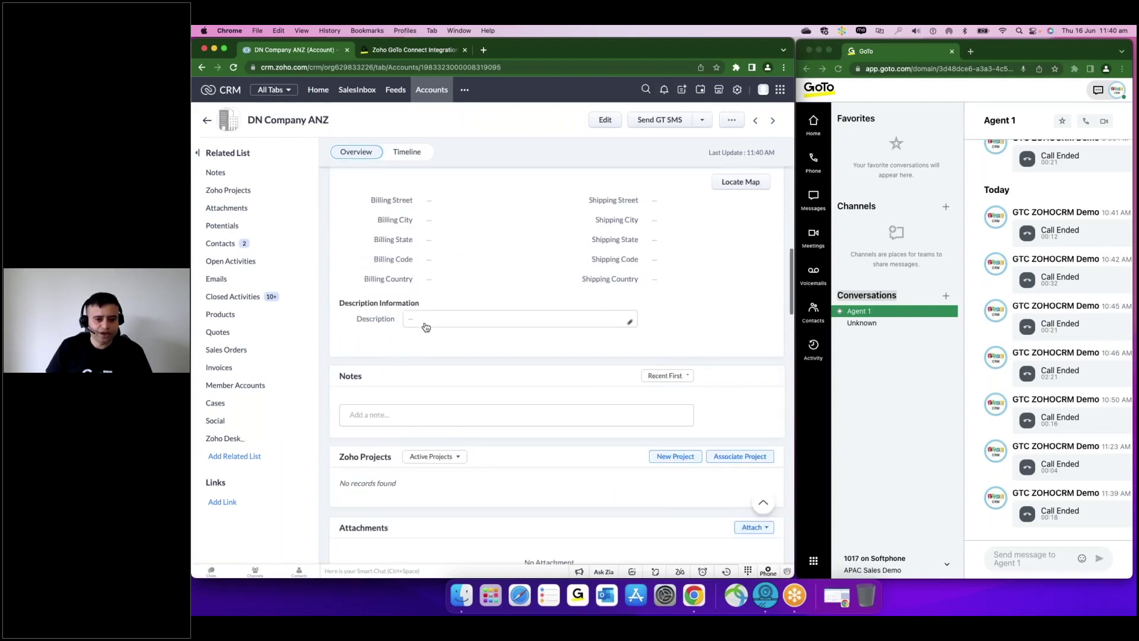
scroll(424, 325, "down", 8)
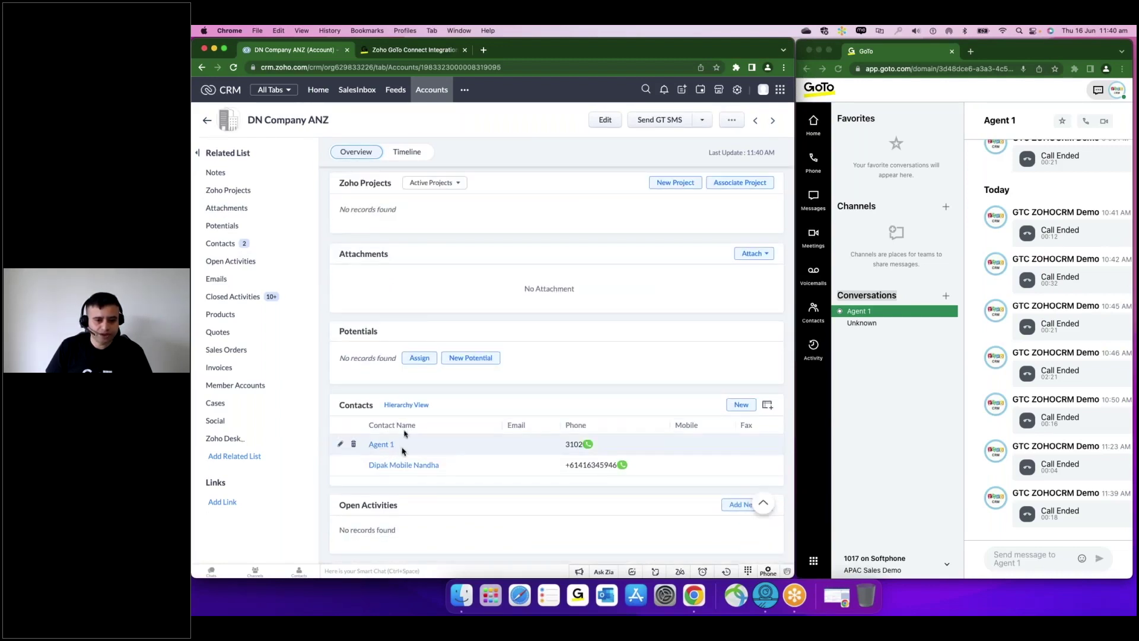
scroll(406, 430, "up", 15)
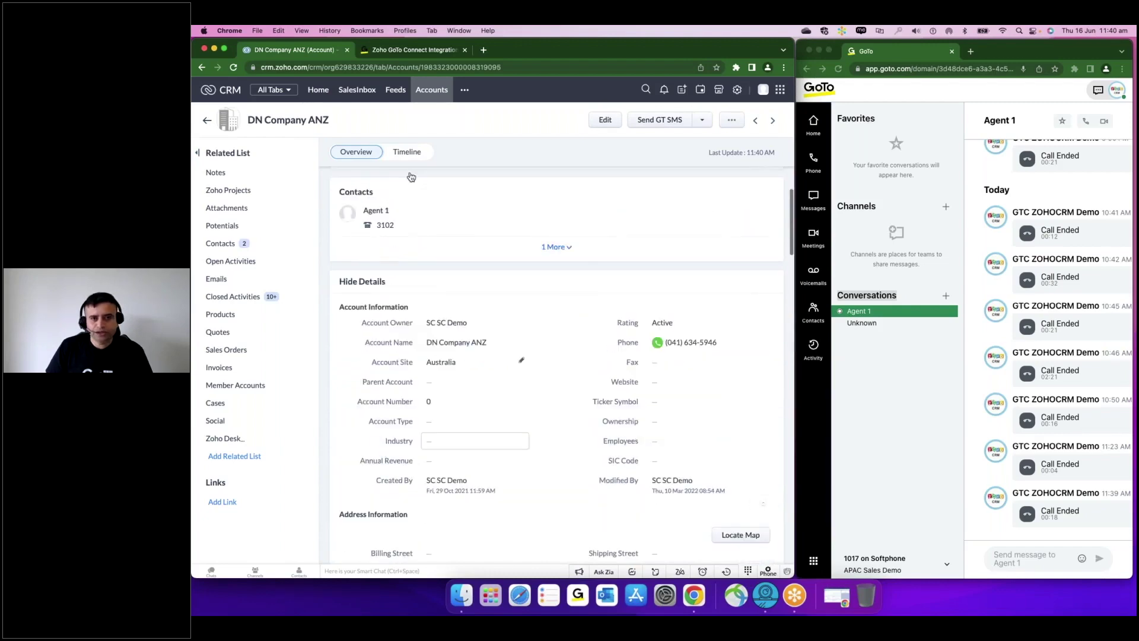
left_click(409, 153)
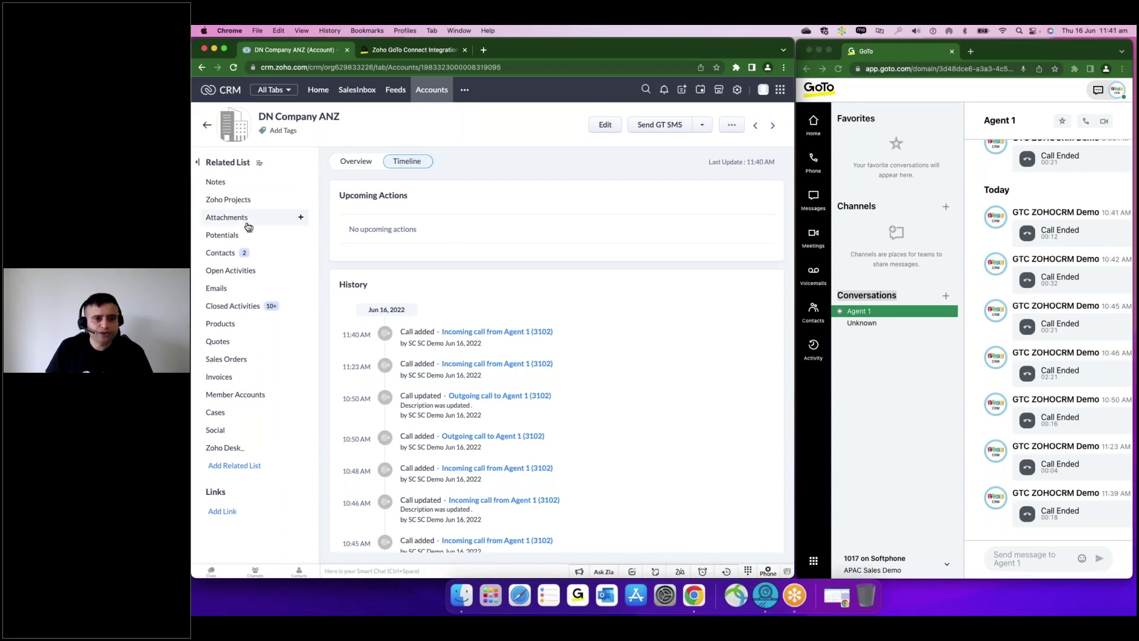
Jump from the timeline to DN Company ANZ's Contacts related list
left_click(219, 254)
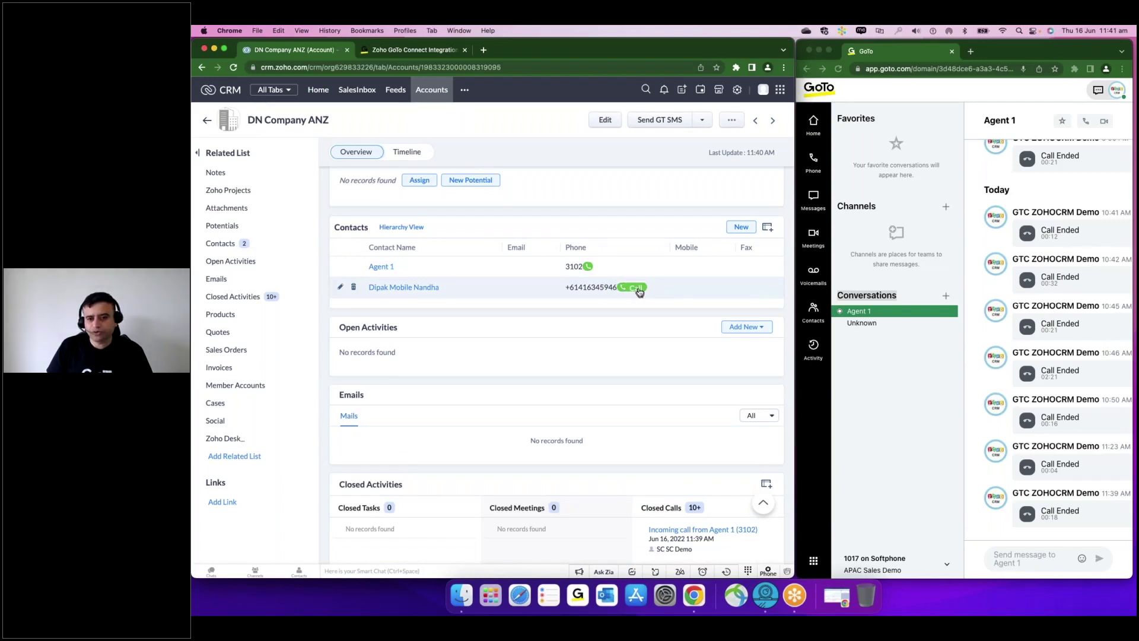
Call the second contact's mobile number from the CRM and answer it in GoTo
left_click(638, 288)
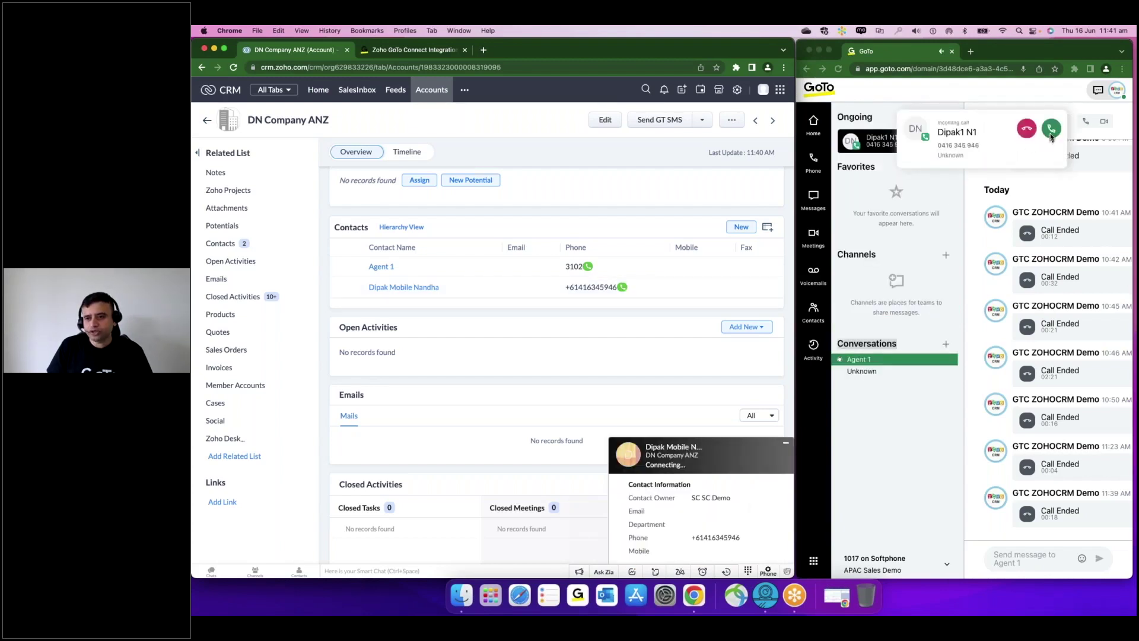
left_click(1052, 131)
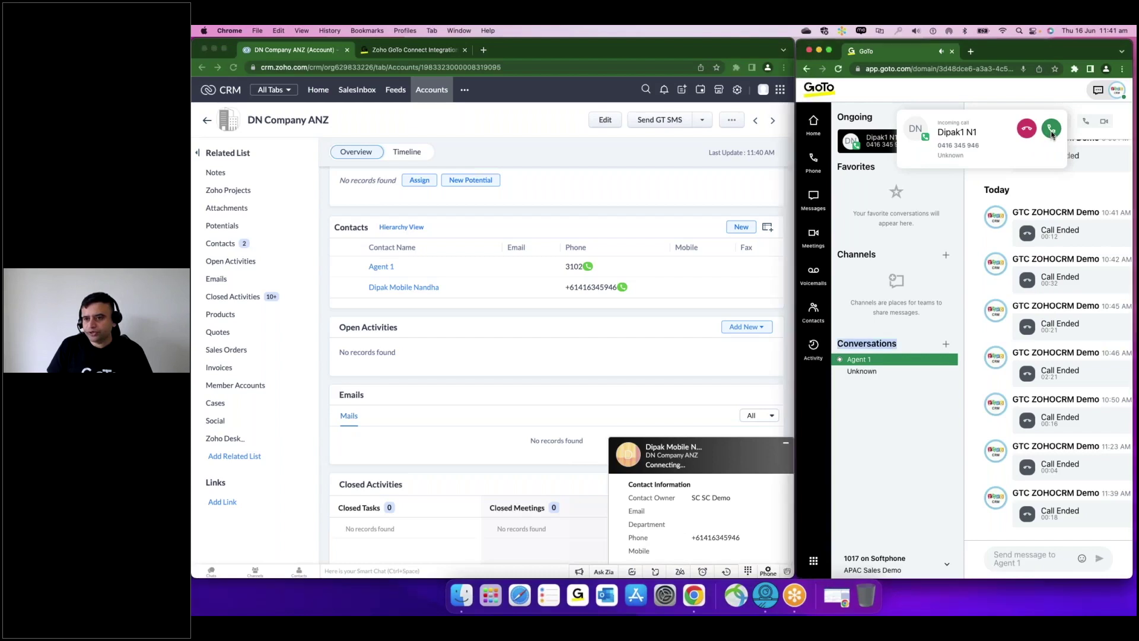
left_click(1052, 134)
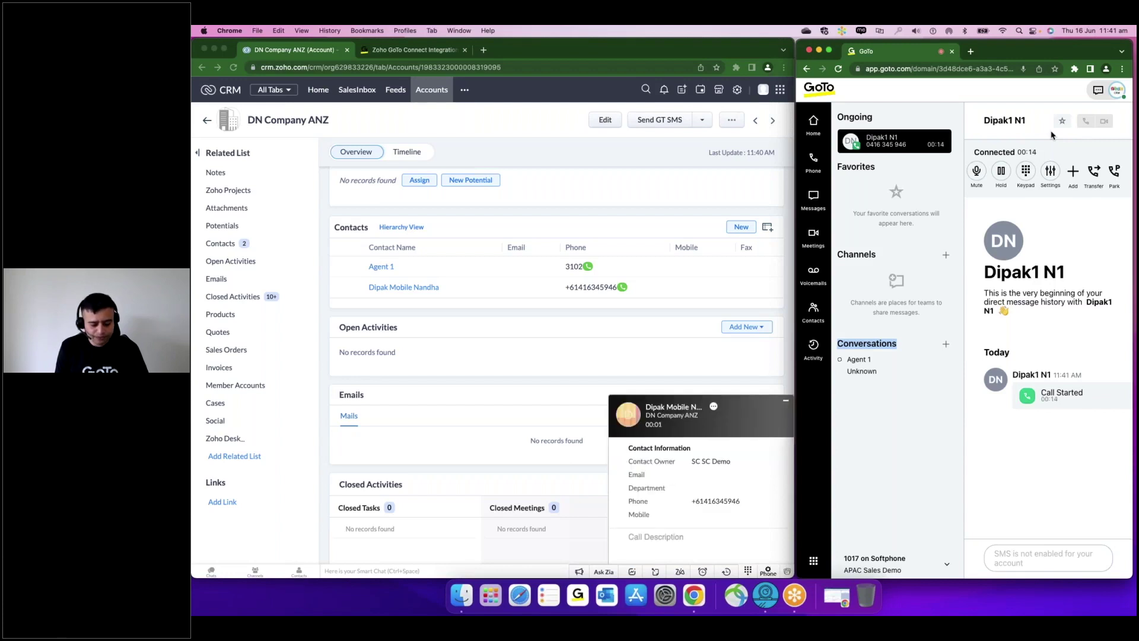
Mute the ongoing call and focus the CRM call description field
left_click(978, 173)
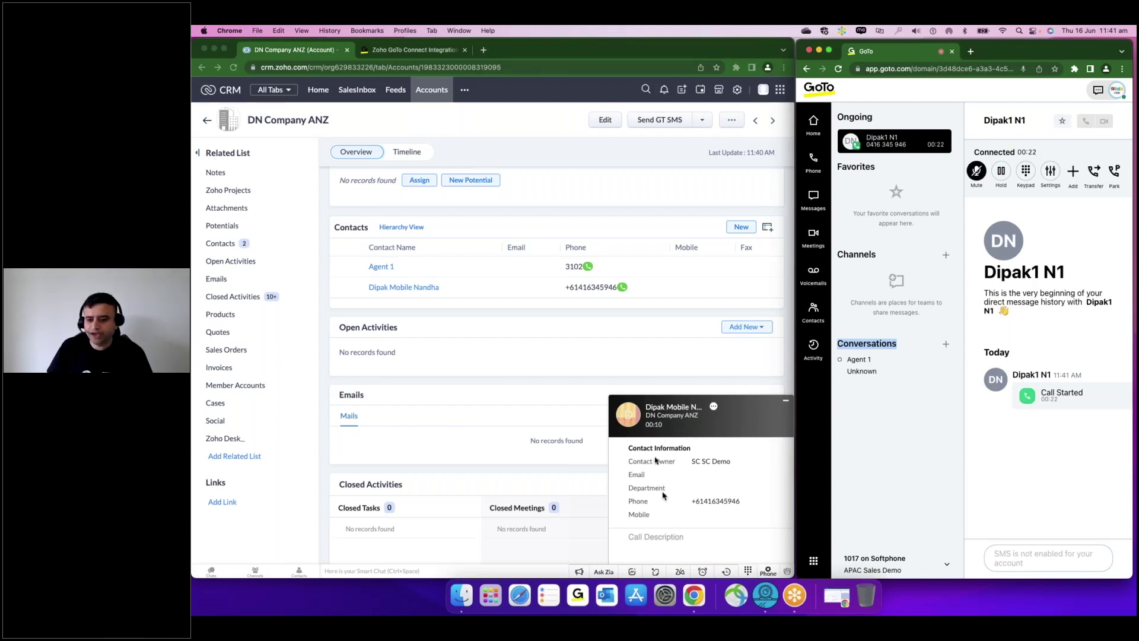
left_click(645, 538)
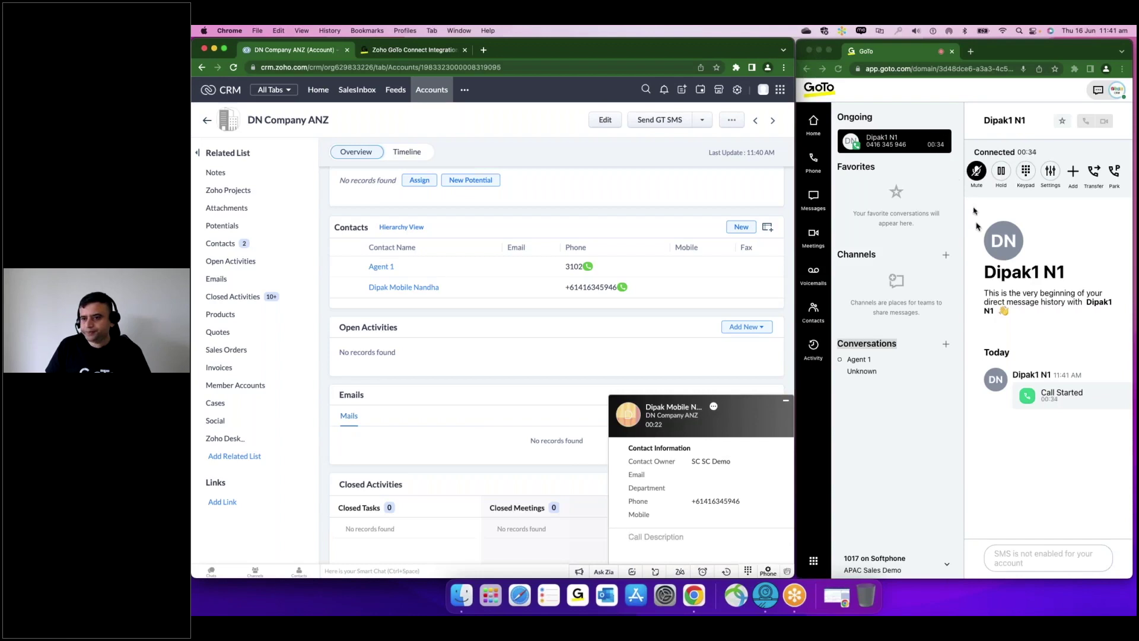
left_click(935, 143)
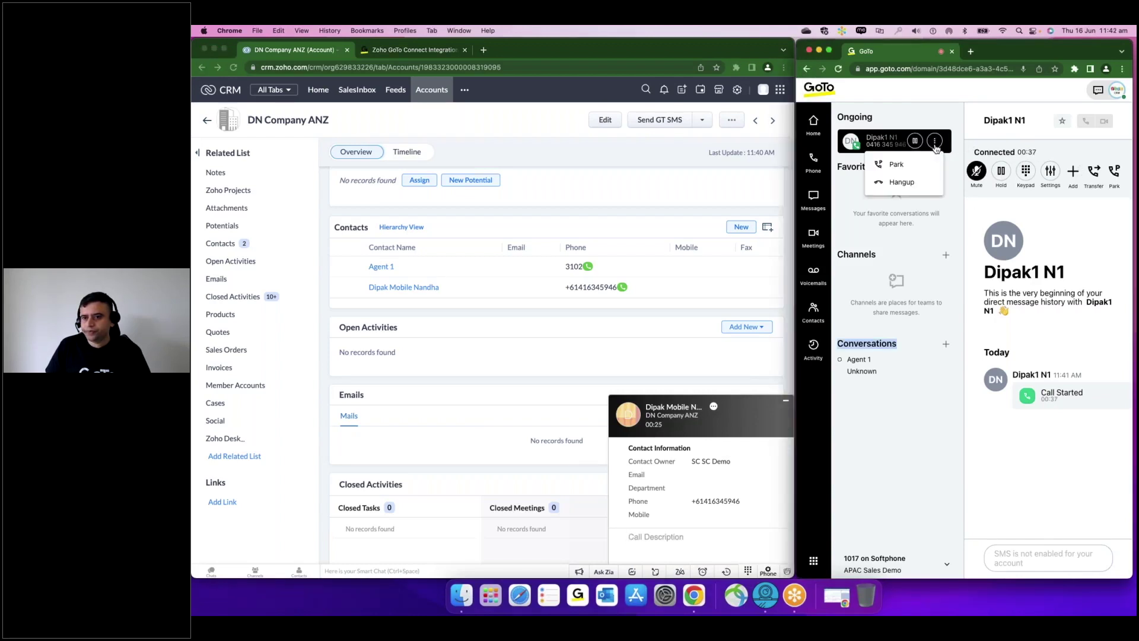
Hang up the 00:40 mobile call in GoTo and close Zoho's Call Disposition form
left_click(906, 179)
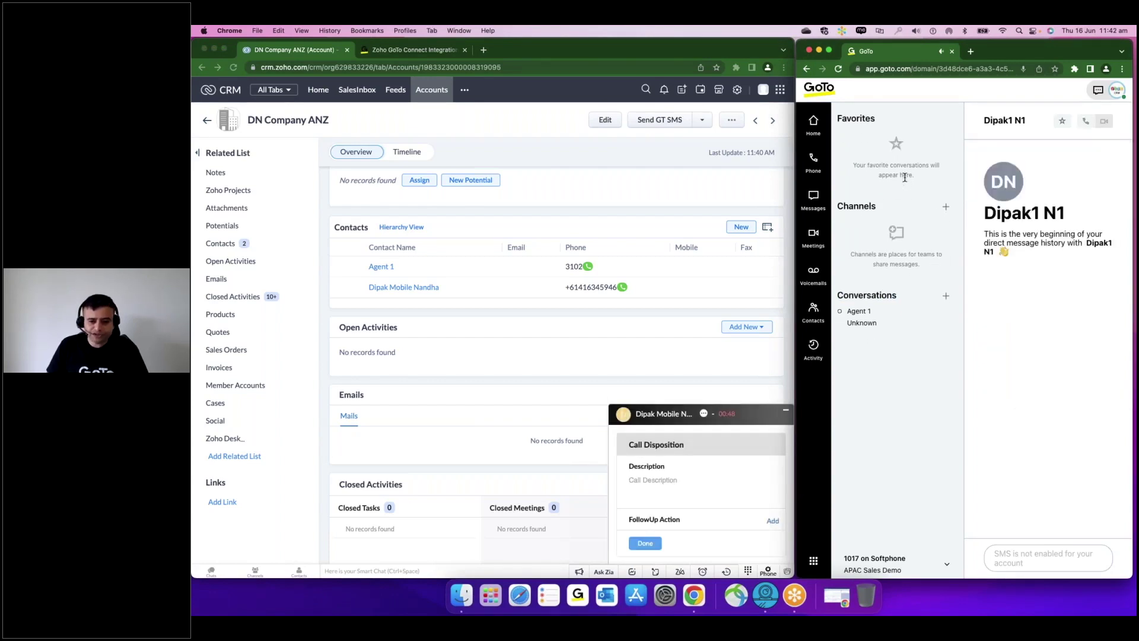
left_click(644, 544)
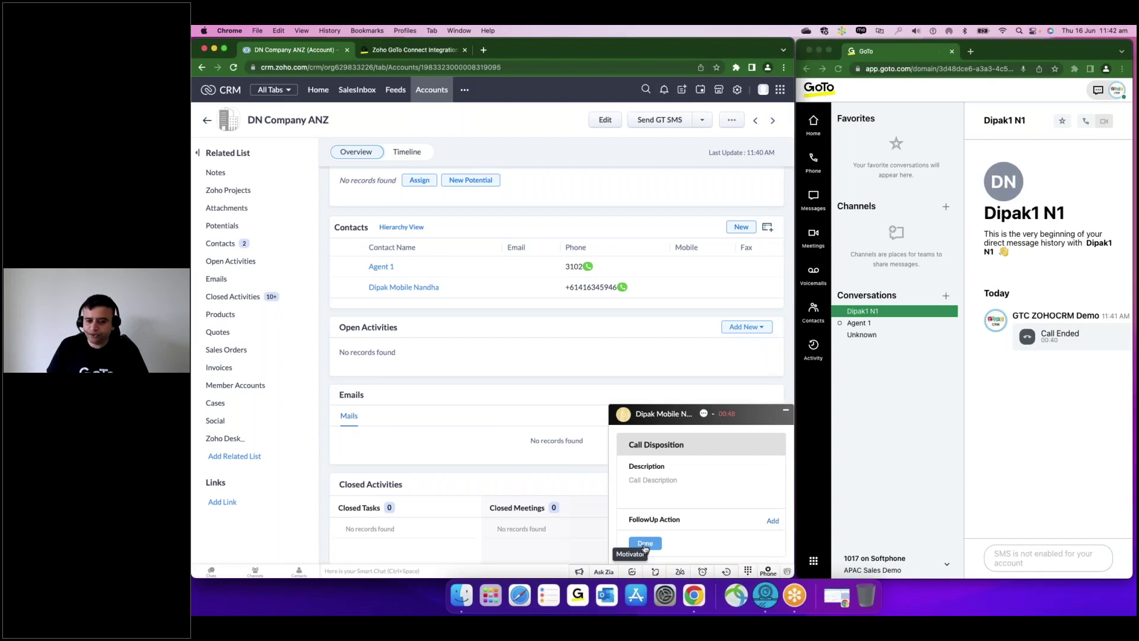
left_click(645, 544)
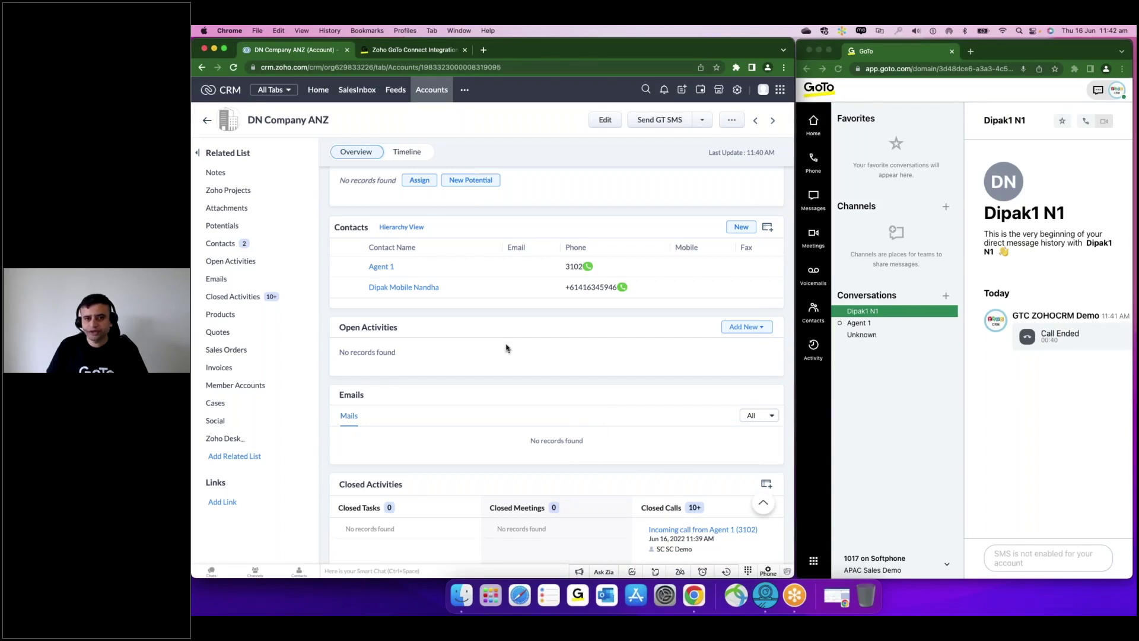
Open the How To Install tab on GoTo's Zoho integration page after dismissing the cookie banner
left_click(424, 55)
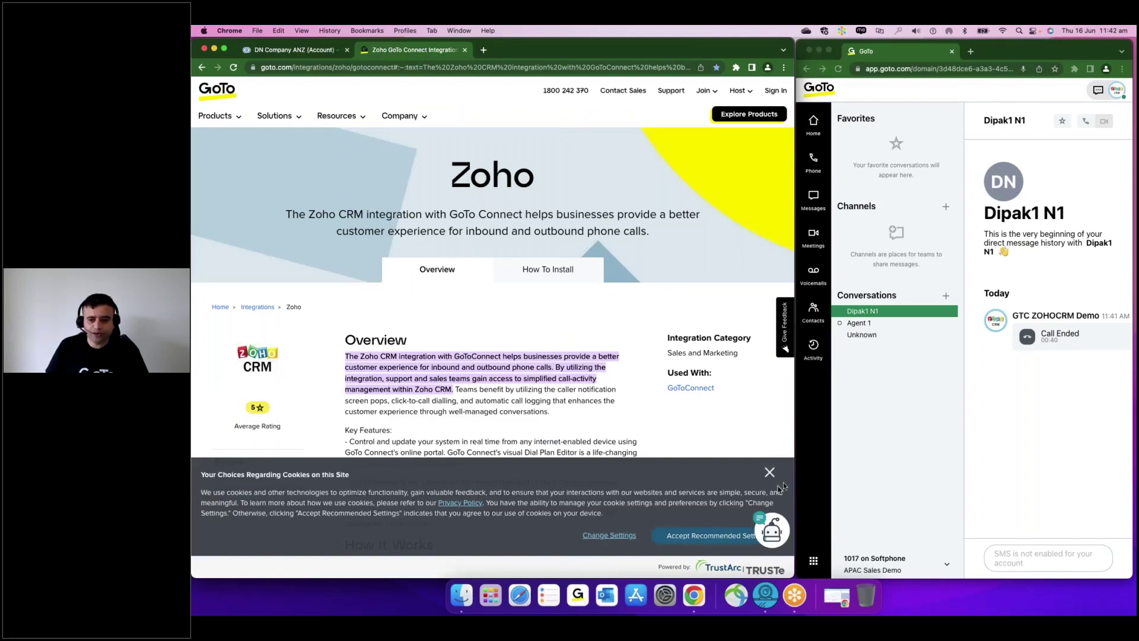
left_click(769, 472)
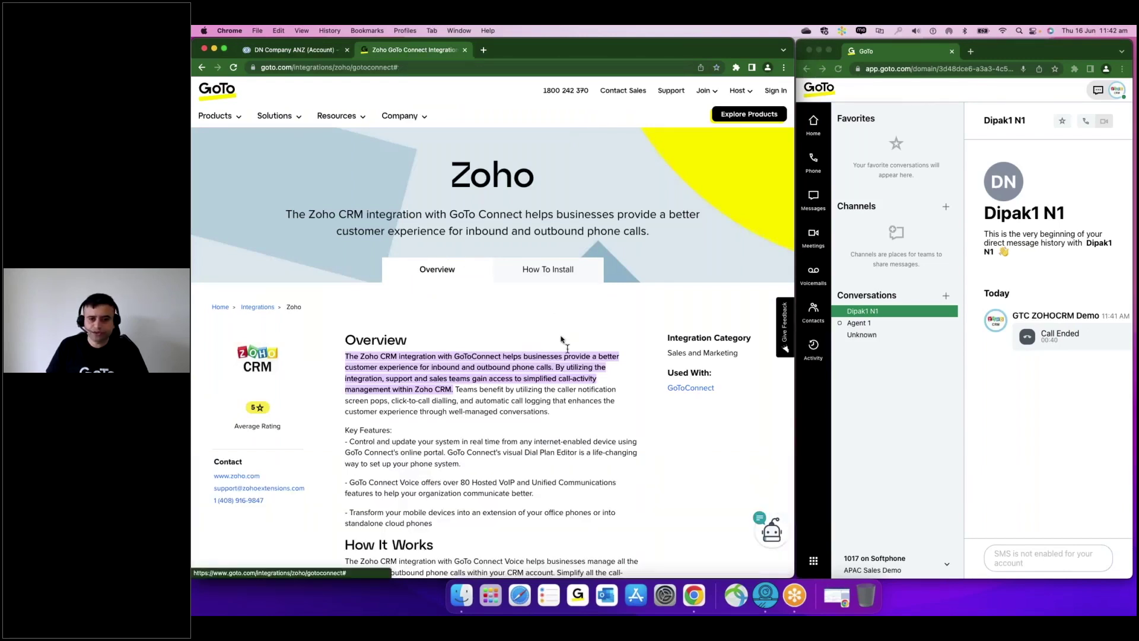
left_click(542, 269)
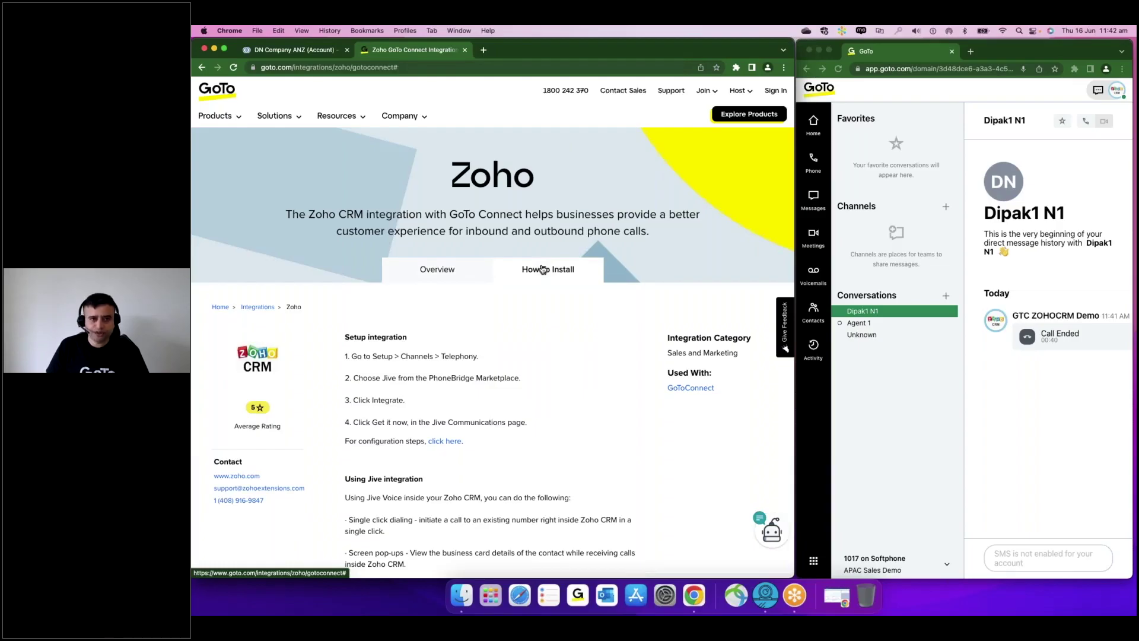